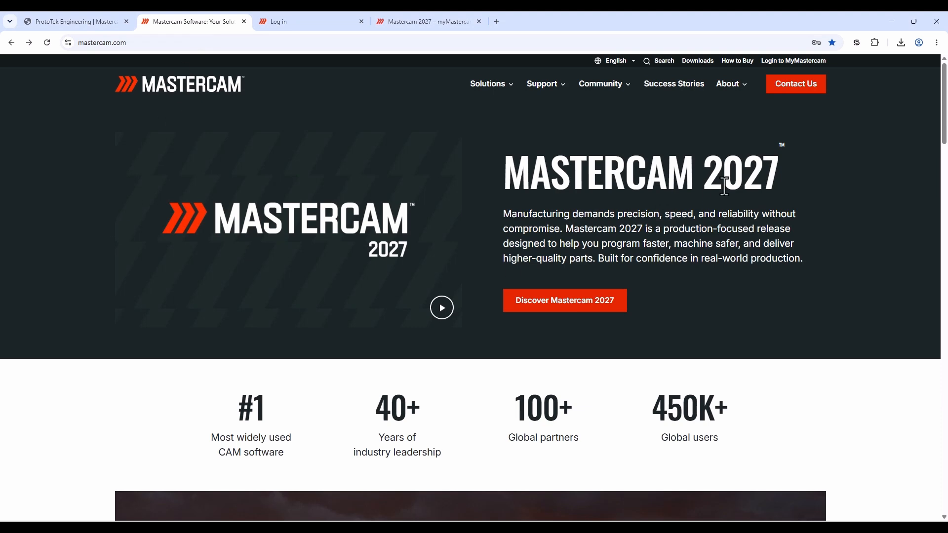
Open the Mastercam 2027 download page in MyMastercam and look over the available installer, language pack and add-on downloads.
click(784, 61)
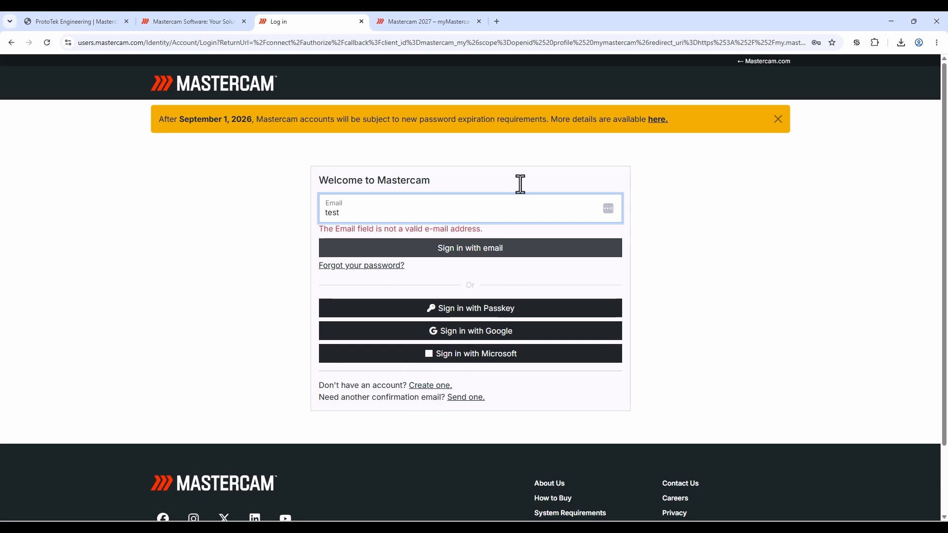
click(426, 23)
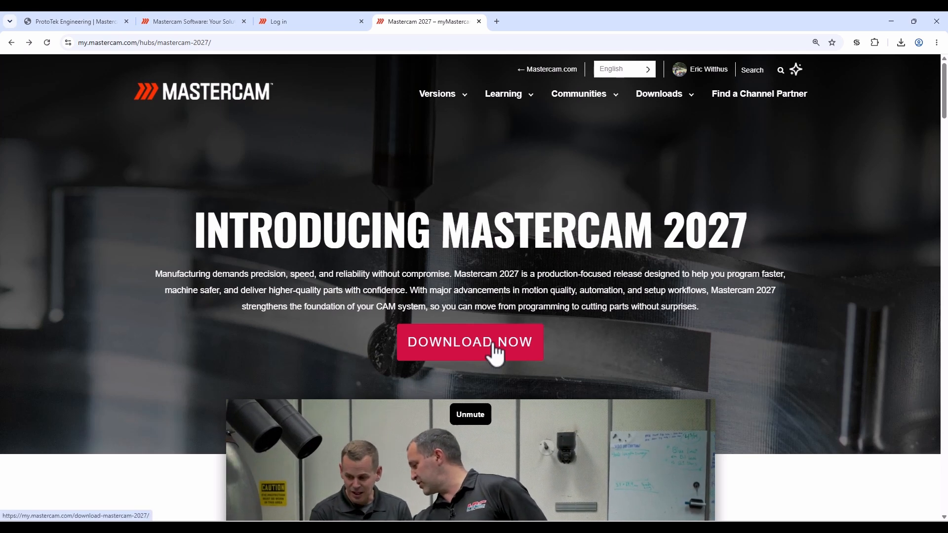
click(490, 368)
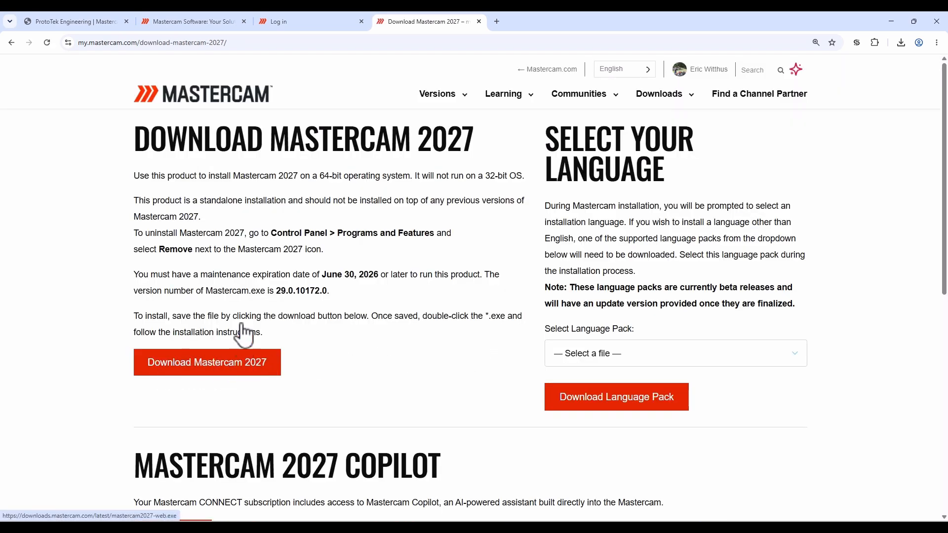
scroll(242, 228, down, 5)
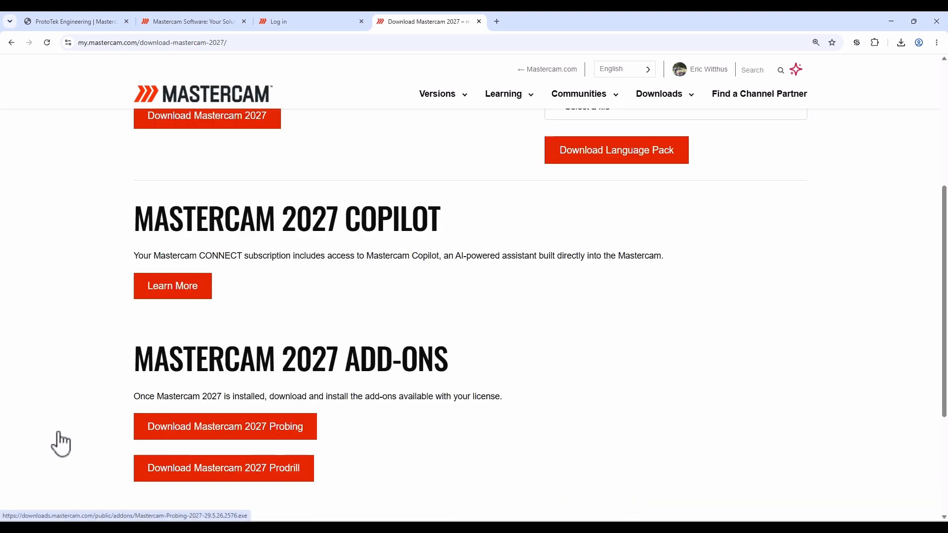
scroll(61, 443, up, 5)
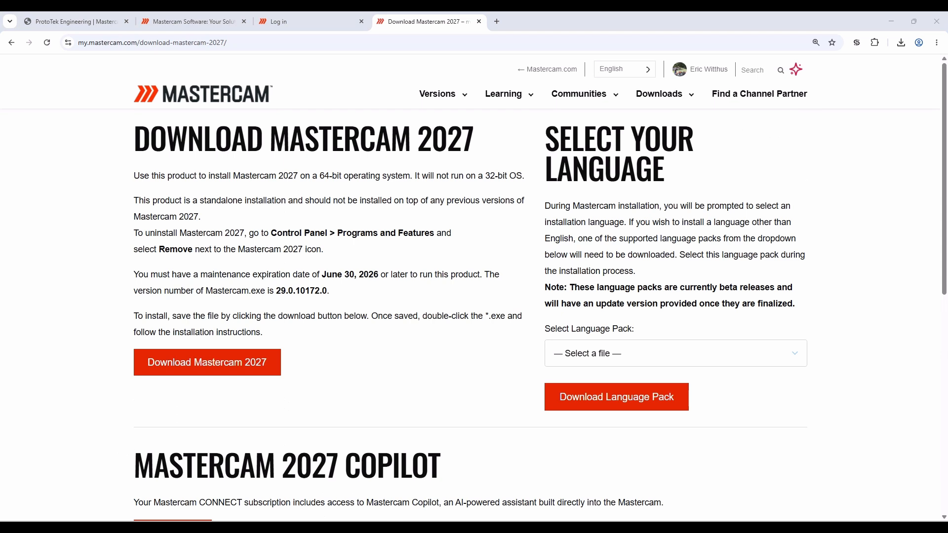
Run mastercam2027-web.exe from the Downloads folder and start the Mastercam 2027 installation with English as its language.
key(alt+Tab)
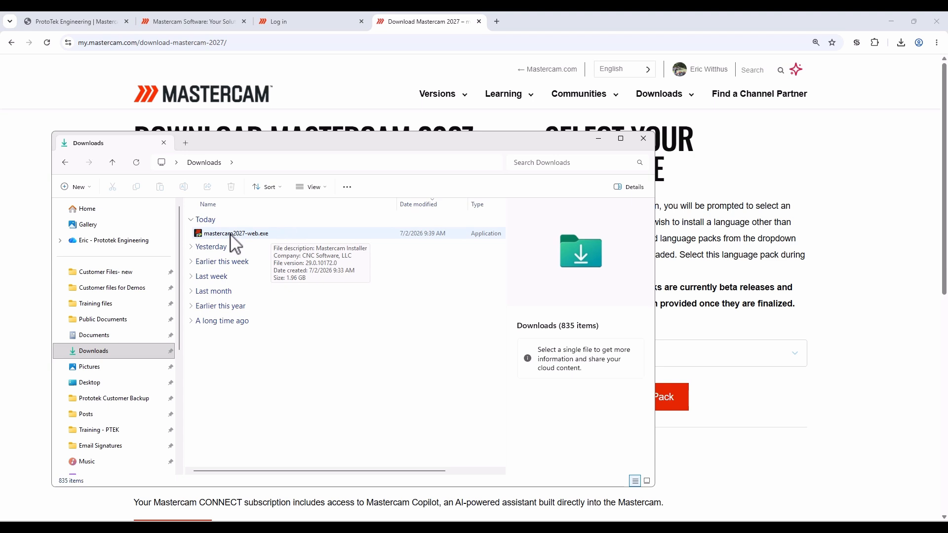
double_click(236, 234)
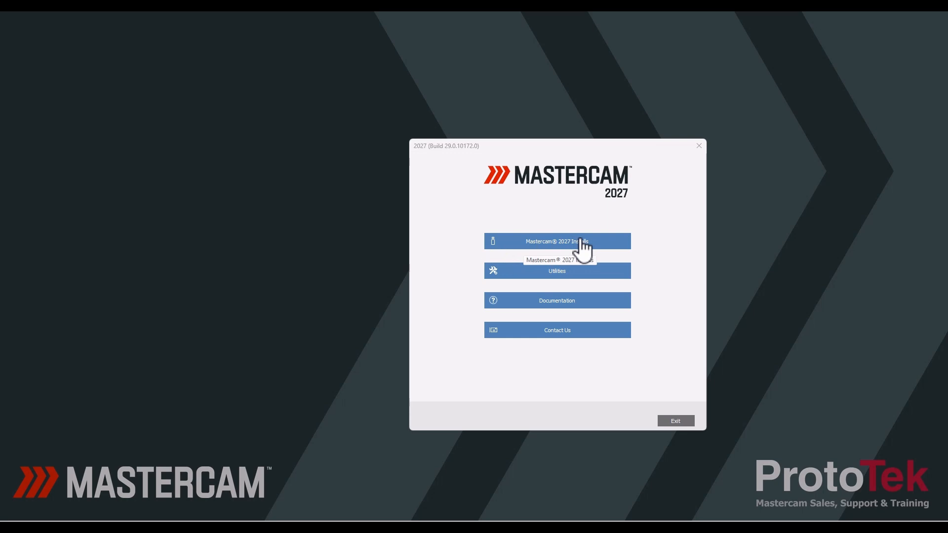
click(576, 242)
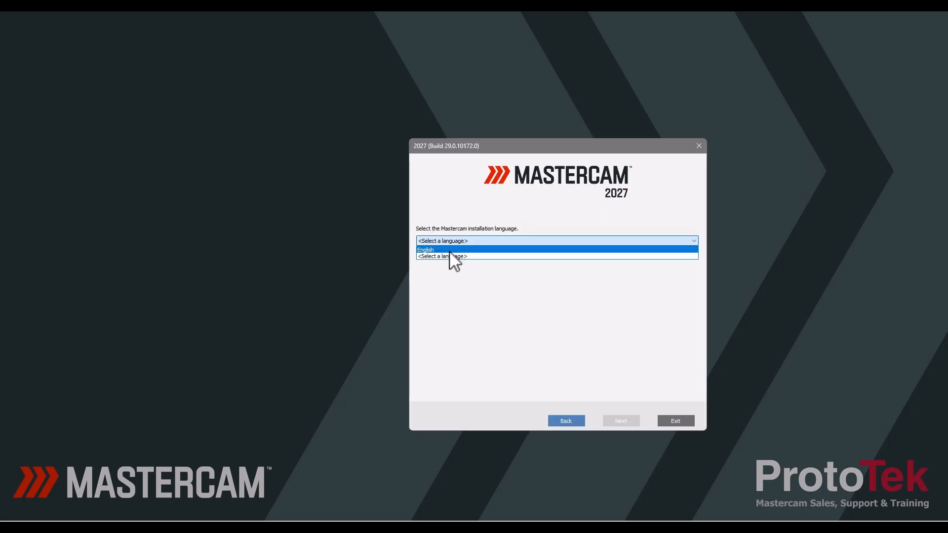
click(450, 250)
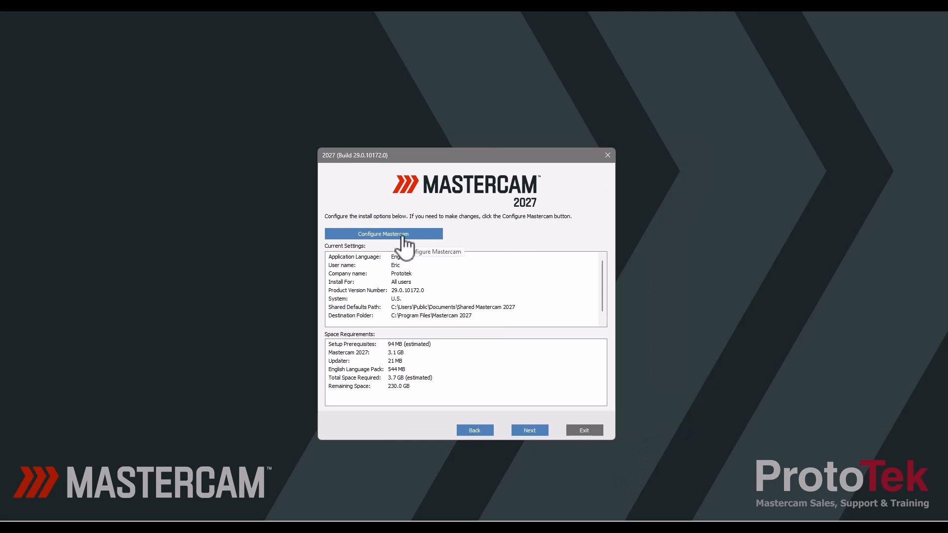
Review the Mastercam install configuration and accept it with the U.S. system, all users and the default folders.
click(420, 234)
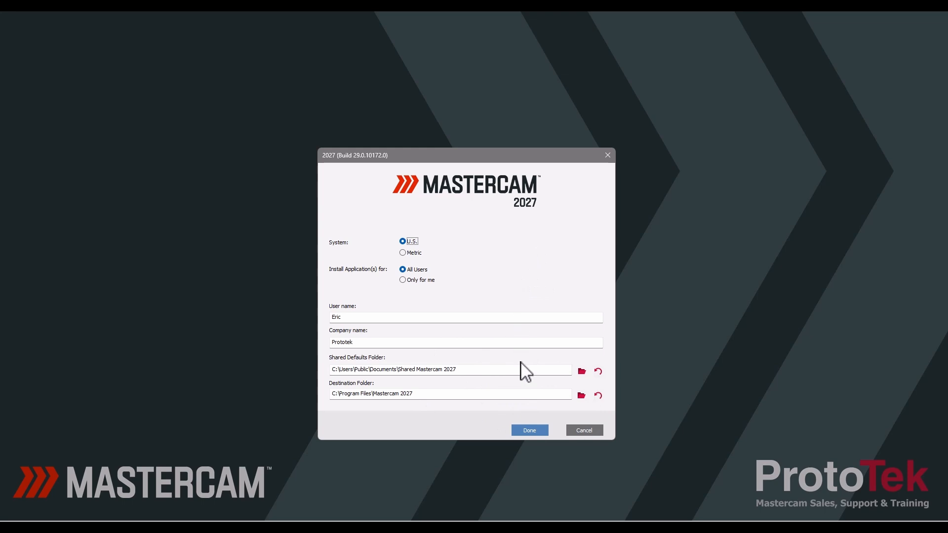
click(530, 430)
click(529, 430)
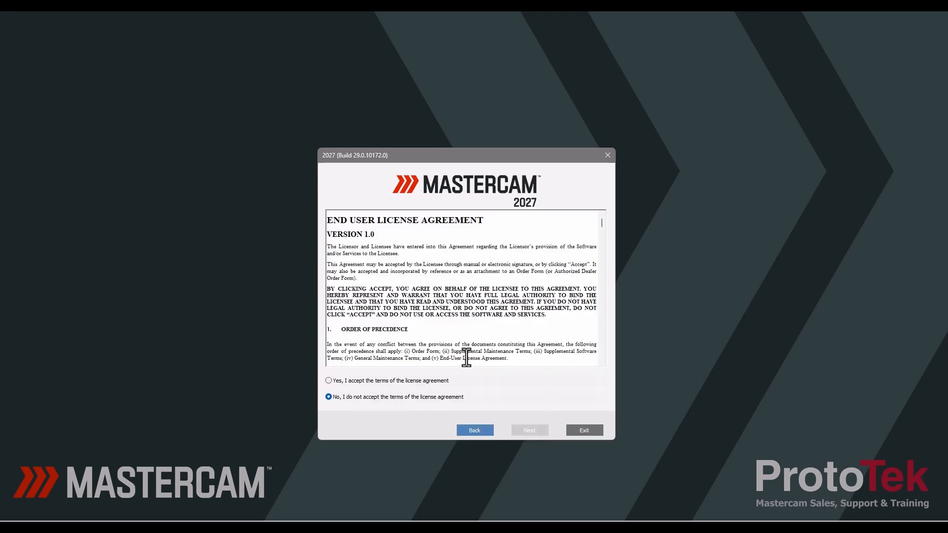
Accept the license agreement, run the Mastercam 2027 installation and exit the installer.
click(380, 382)
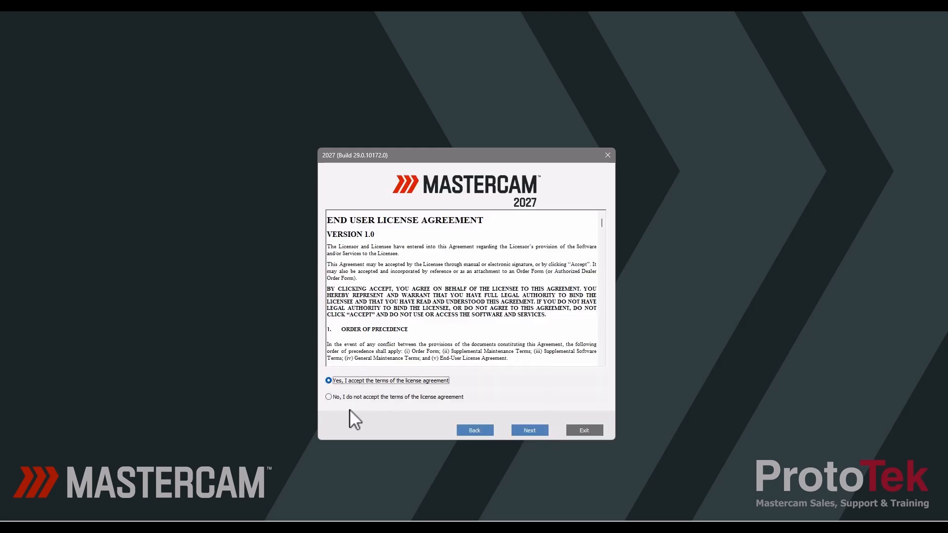
click(529, 430)
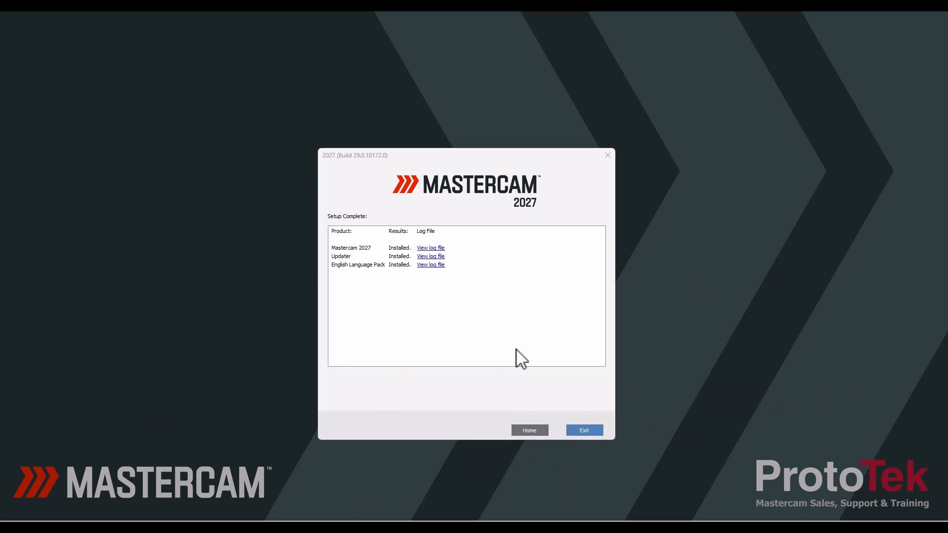
click(583, 431)
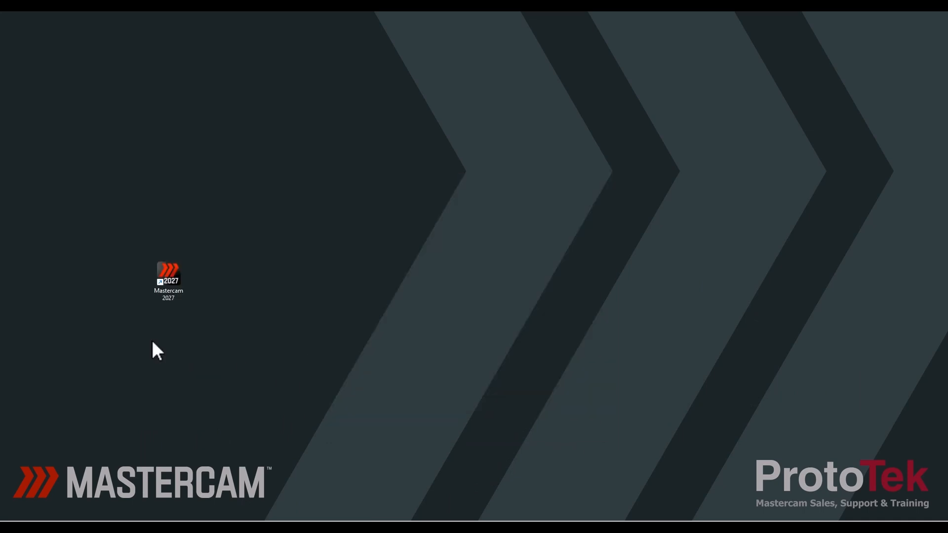
Launch Mastercam 2027, agree to the end user license agreement and join the Customer Feedback Program.
double_click(175, 282)
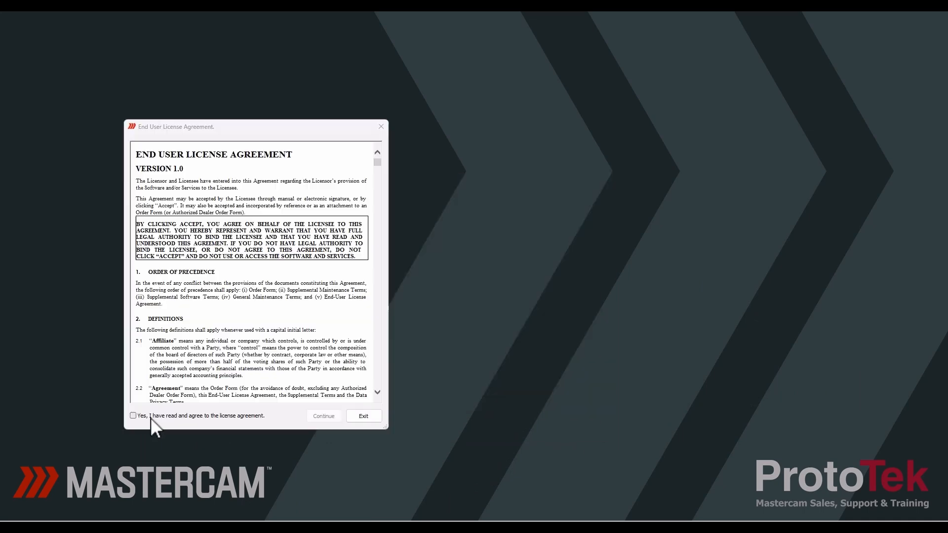
click(151, 416)
click(324, 417)
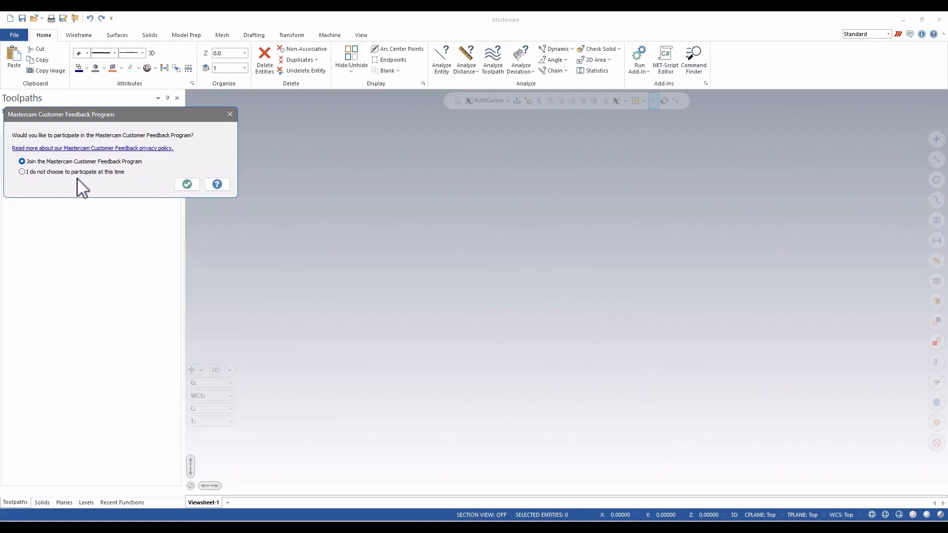
click(187, 184)
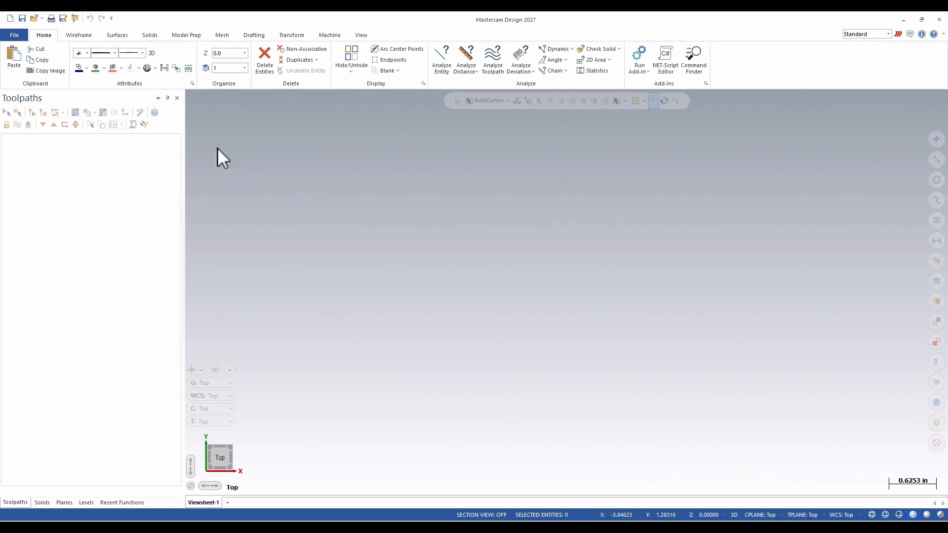
Start an Advanced migration in the Migration Wizard that includes both the shared and my Mastercam files.
click(18, 39)
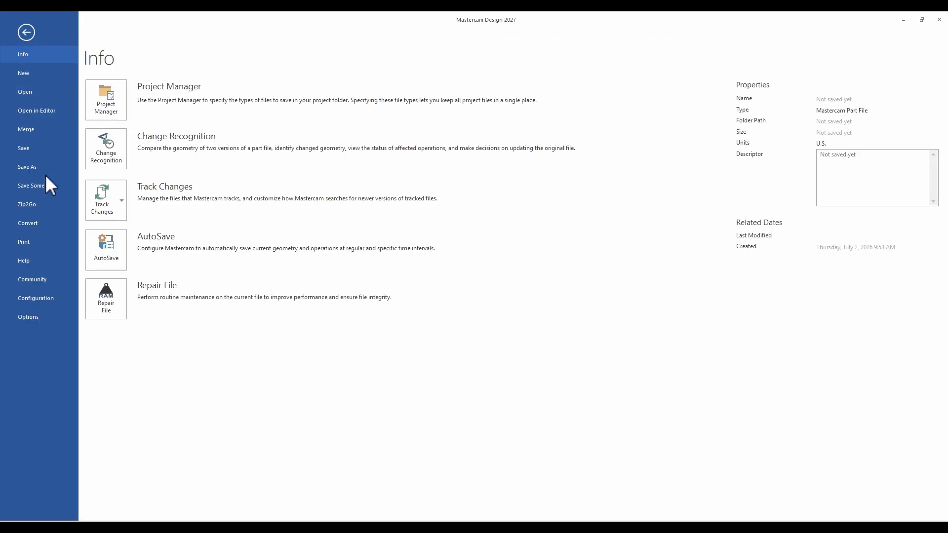
click(54, 225)
click(113, 110)
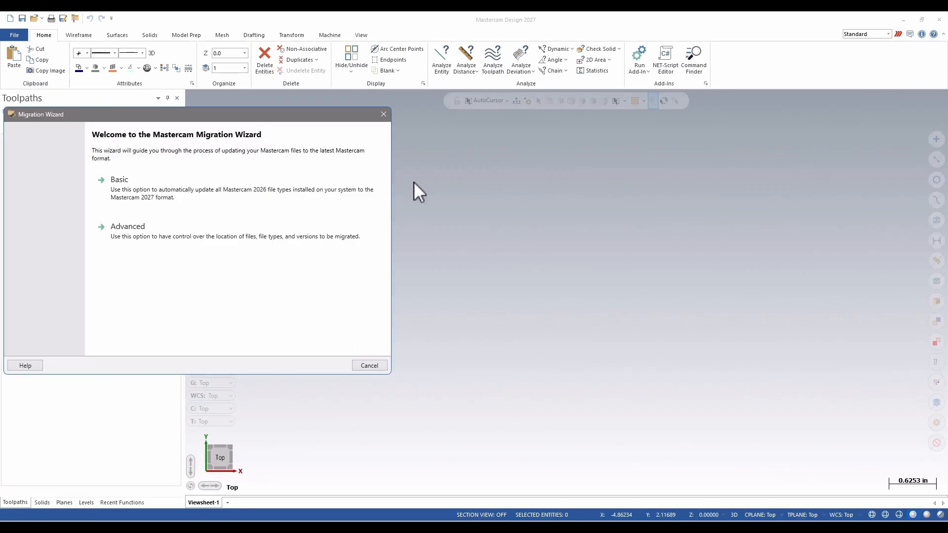
click(151, 238)
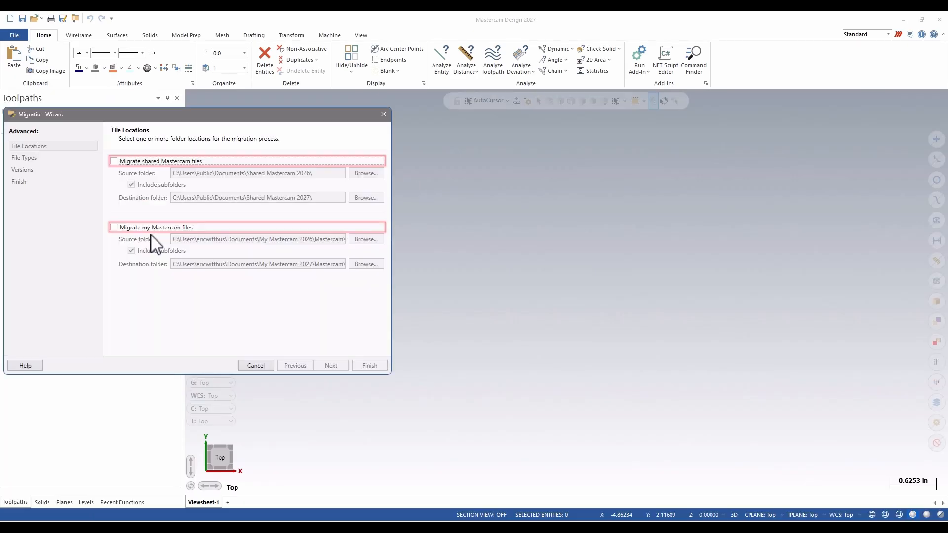
click(114, 161)
click(114, 227)
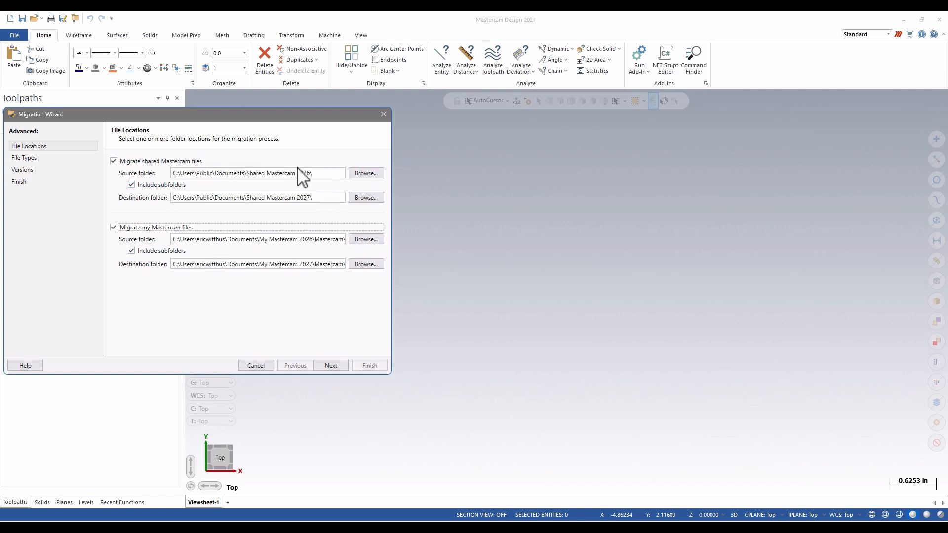
Limit the migrated file types to machine definitions, machine simulation, Mill-Turn machine environments, posts files and miscellaneous data files.
click(67, 162)
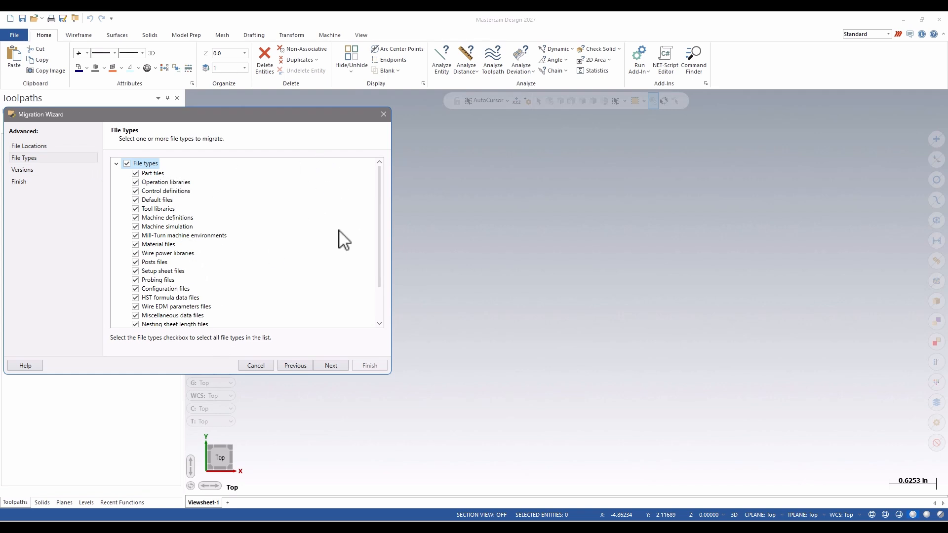
click(127, 163)
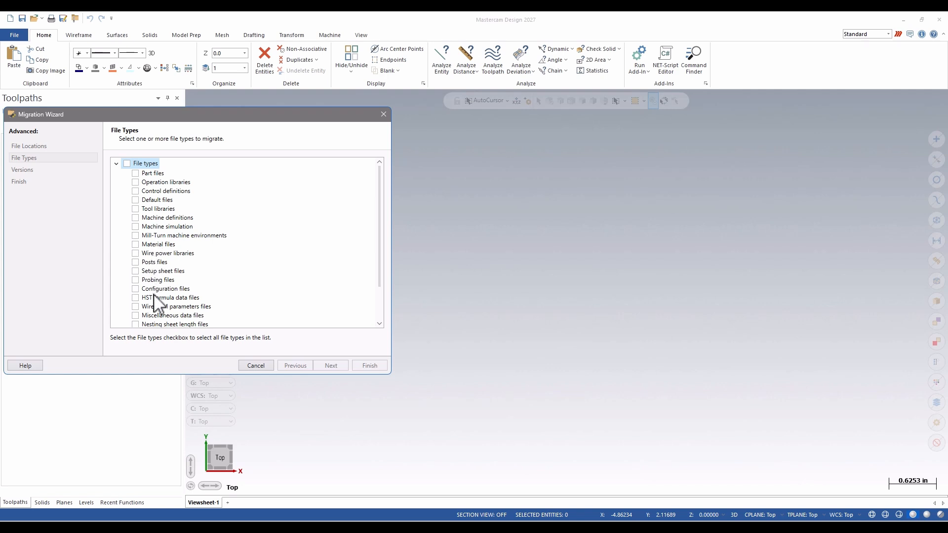
click(150, 217)
click(135, 217)
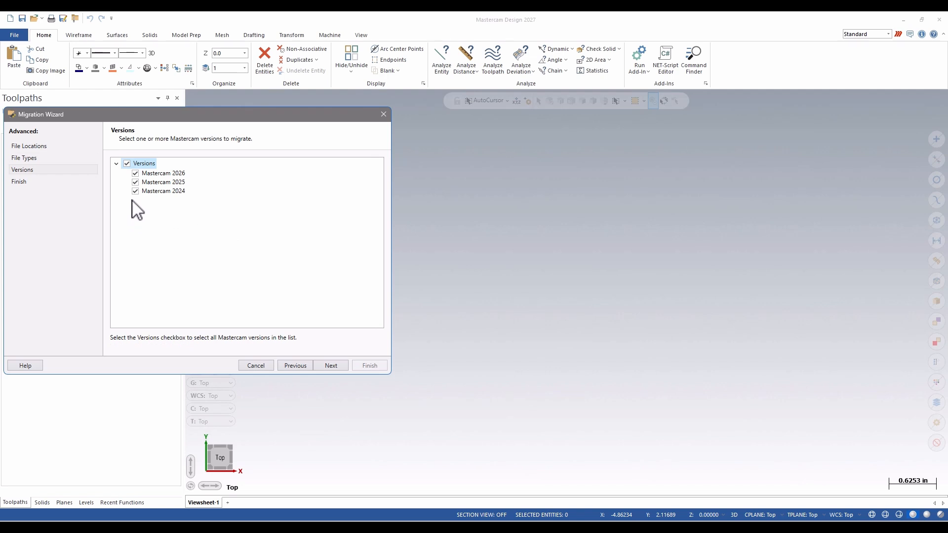
Run the migration for Mastercam 2026 files only, choosing not to update any file that conflicts with a current version.
click(135, 182)
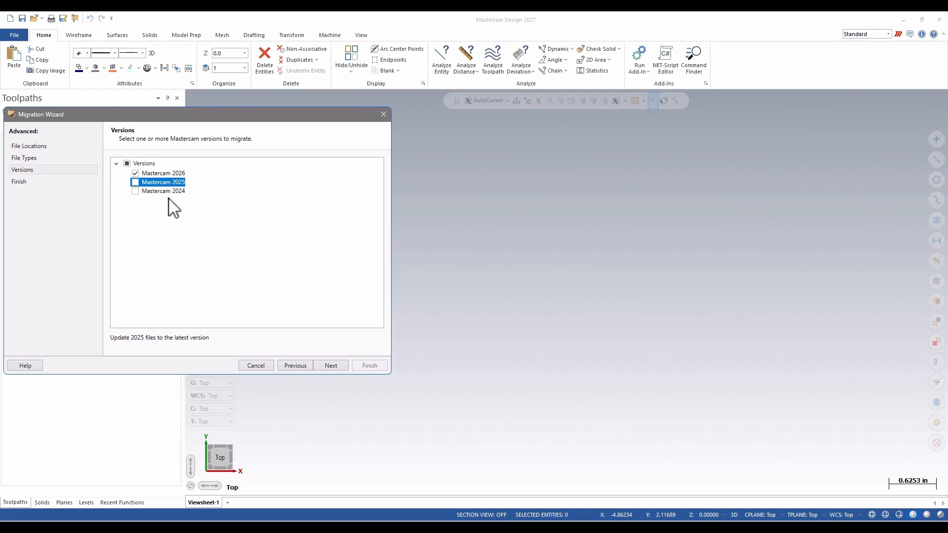
key(Return)
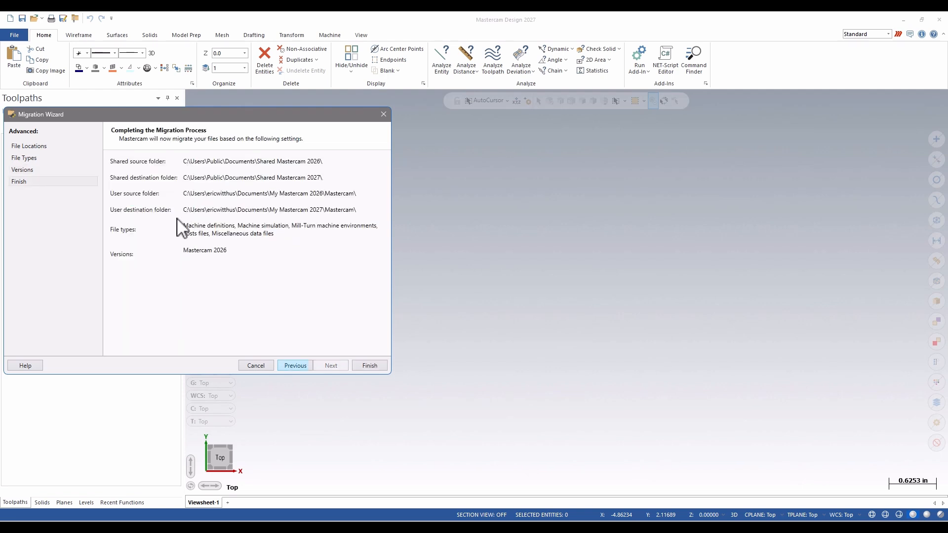
click(369, 365)
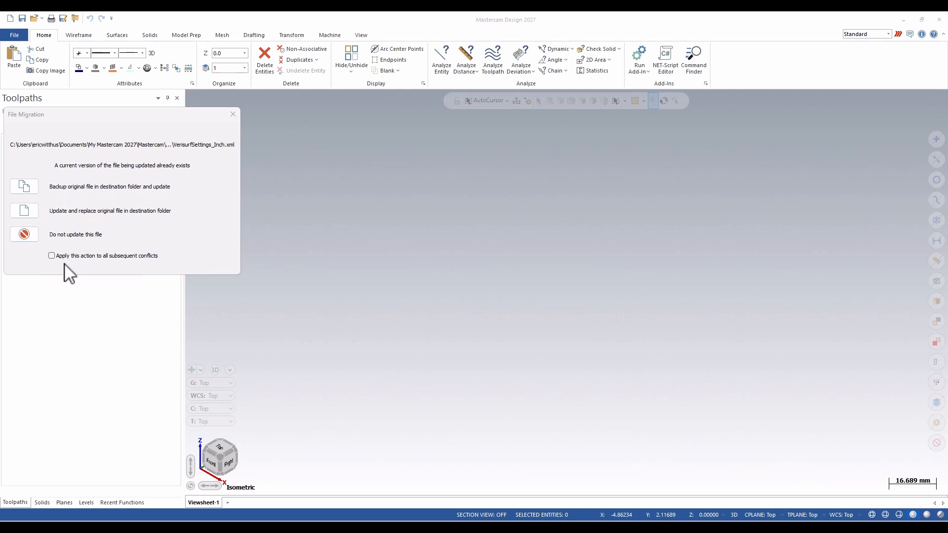
click(82, 256)
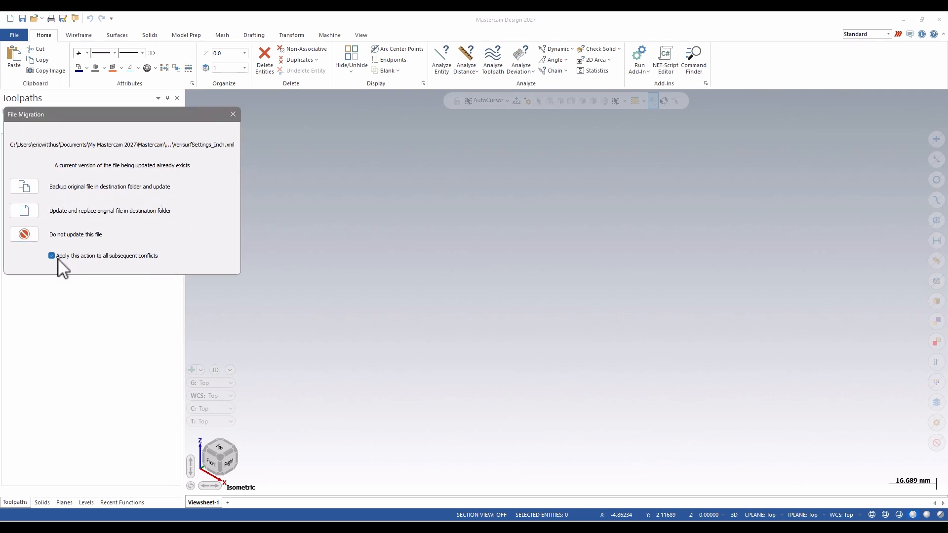
click(23, 231)
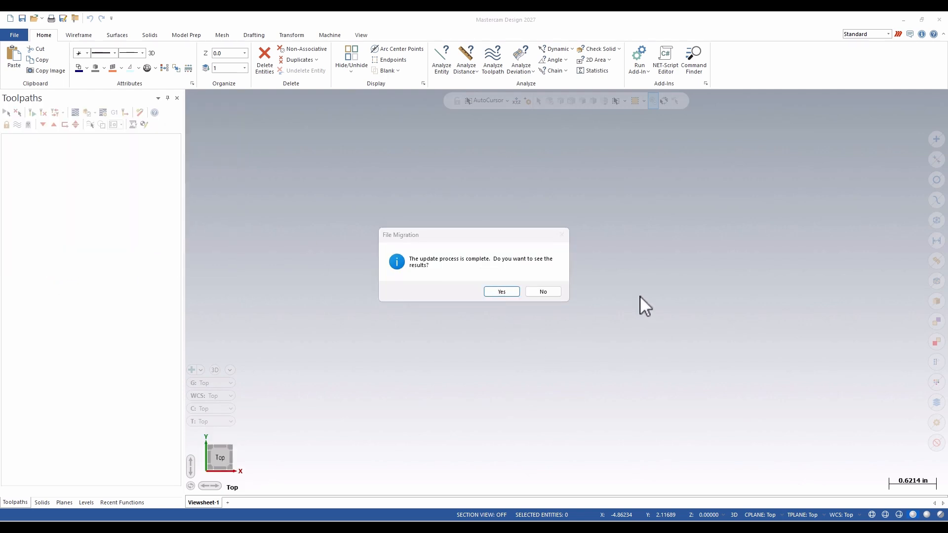
Review the migration results in the event log and close it.
click(501, 292)
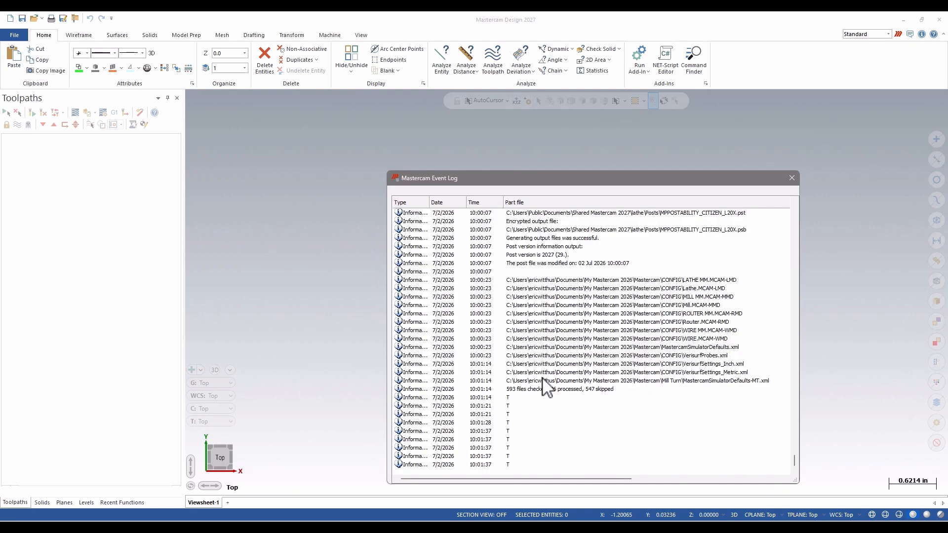
scroll(439, 395, down, 10)
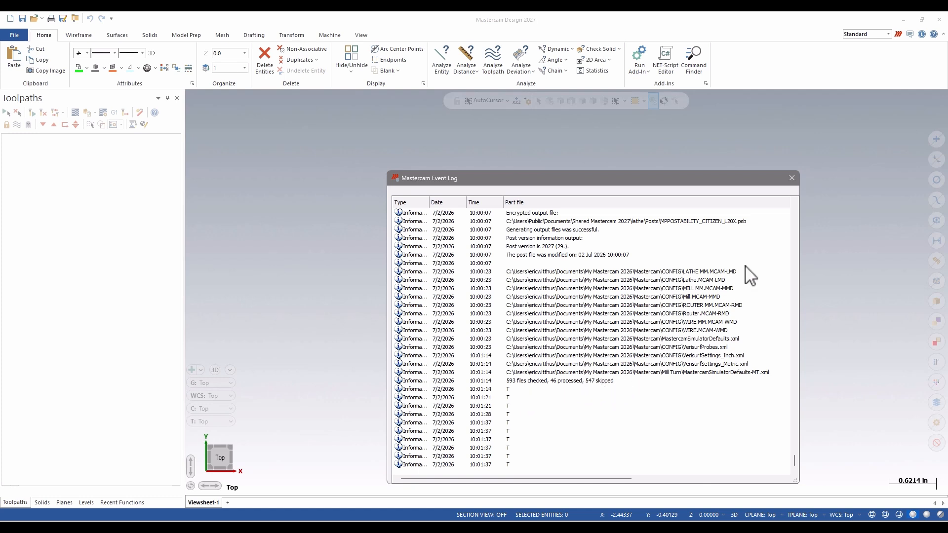
click(791, 178)
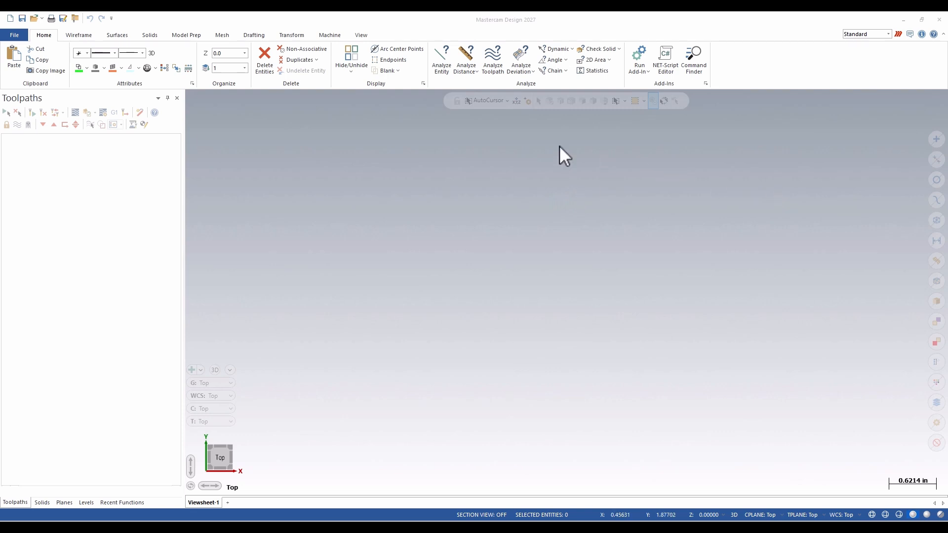
Add the Haas VF3YT TR210, Makino A61 NX and XE_ULTRA 8080 machine definitions to the mill machine definition menu.
click(329, 35)
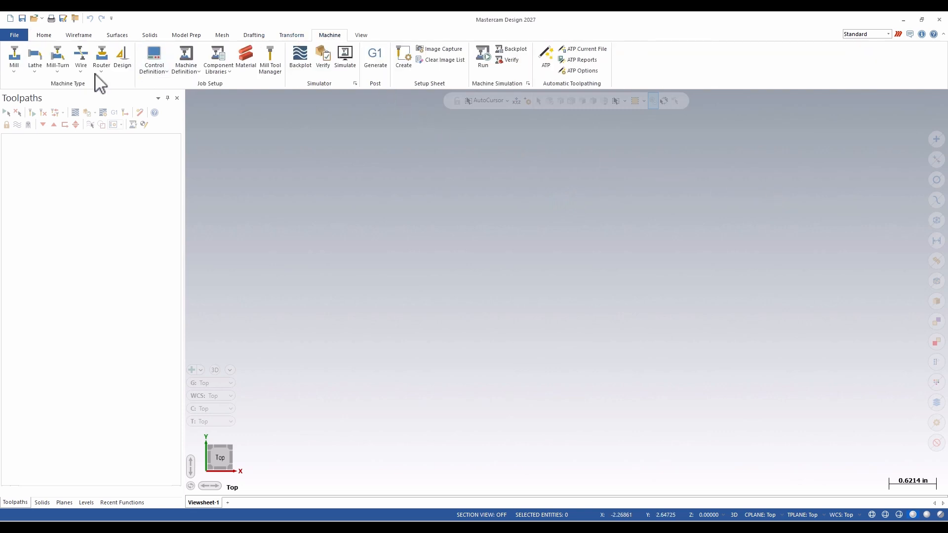
click(14, 68)
click(23, 97)
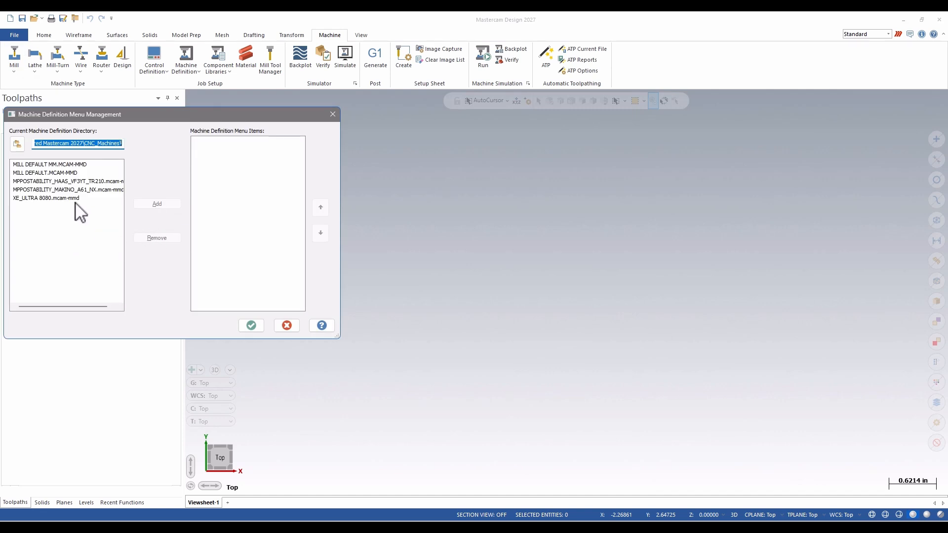
click(74, 165)
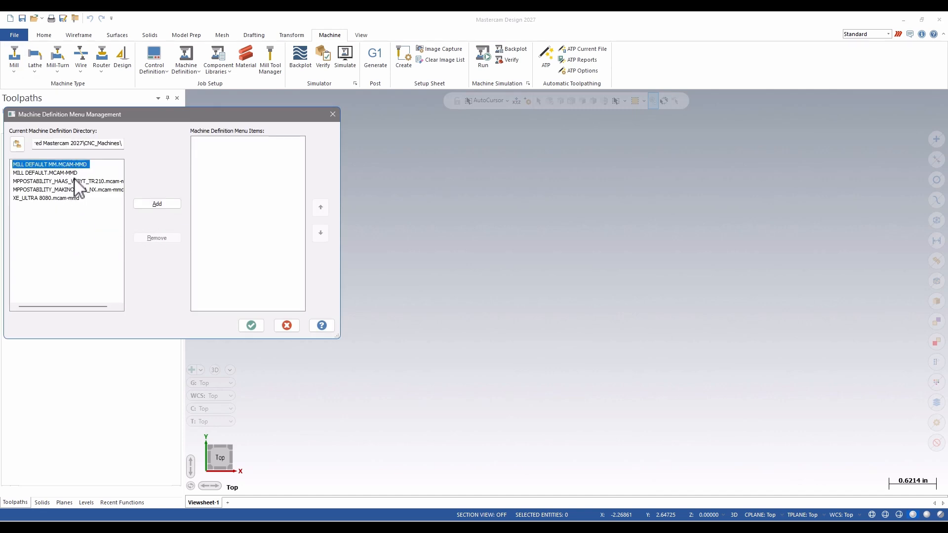
click(72, 182)
shift+click(61, 198)
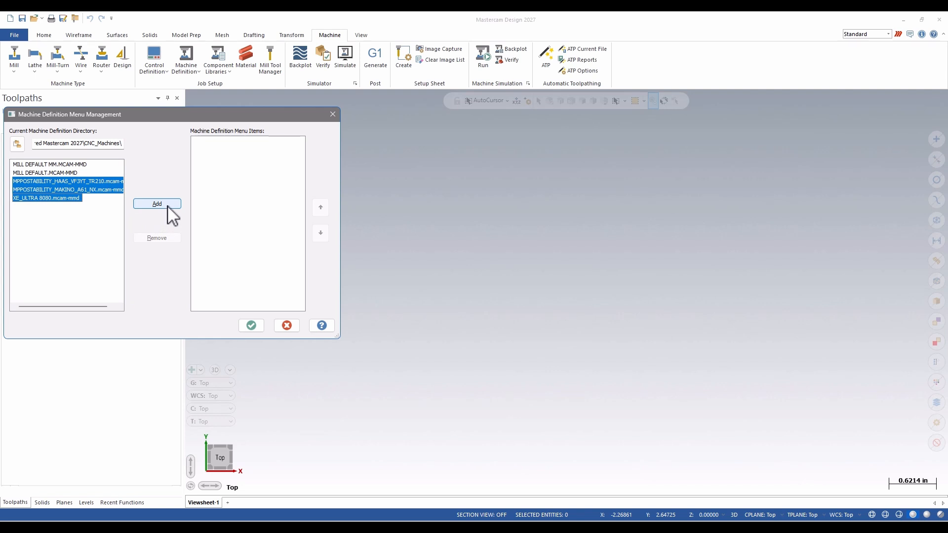
click(167, 205)
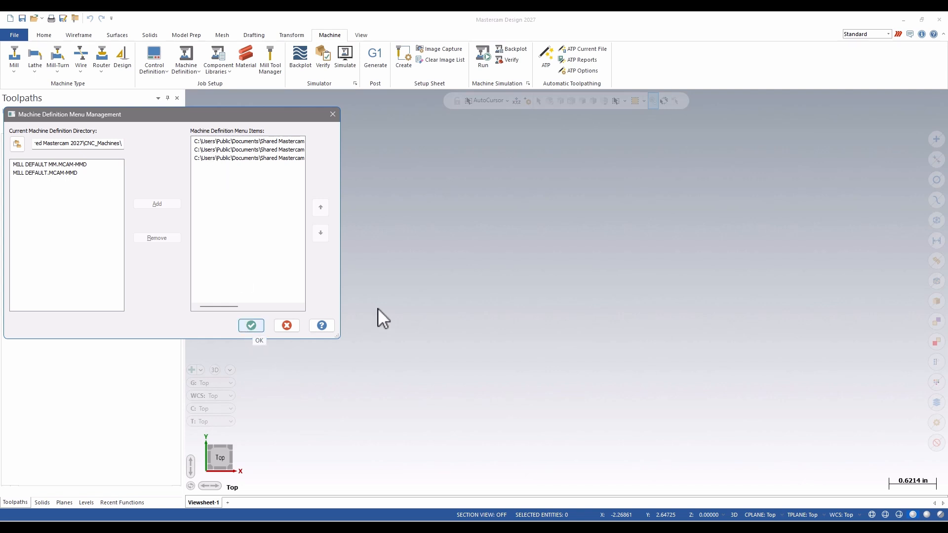
key(Return)
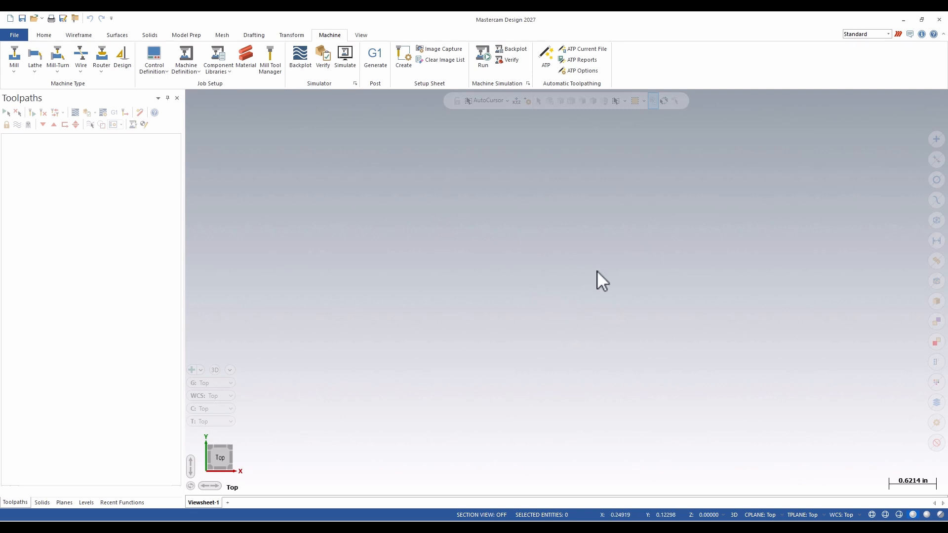
Start an Advanced migration of shared and my Mastercam files, selecting the library, default, setup sheet, configuration, wire EDM, workspace and access code file types.
click(15, 35)
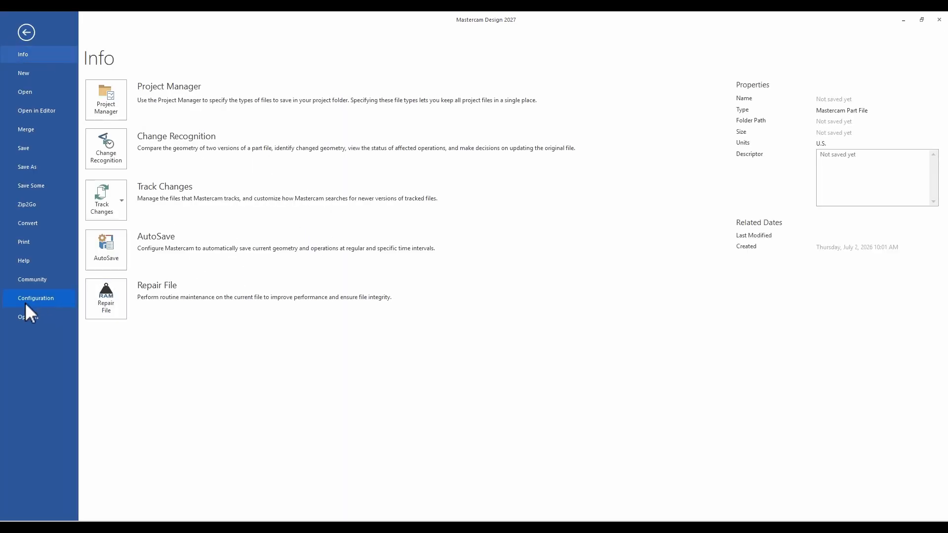
click(31, 229)
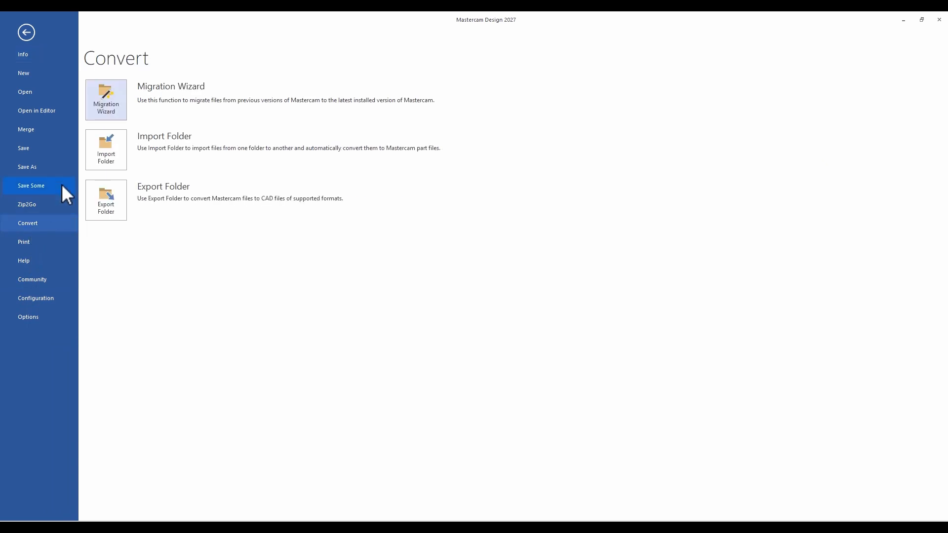
click(106, 116)
click(169, 237)
click(114, 161)
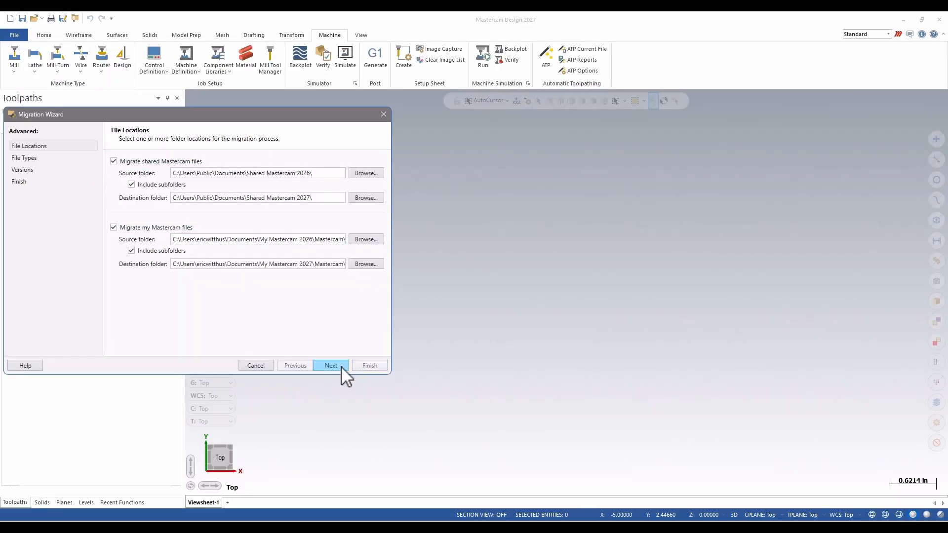
click(331, 365)
click(127, 163)
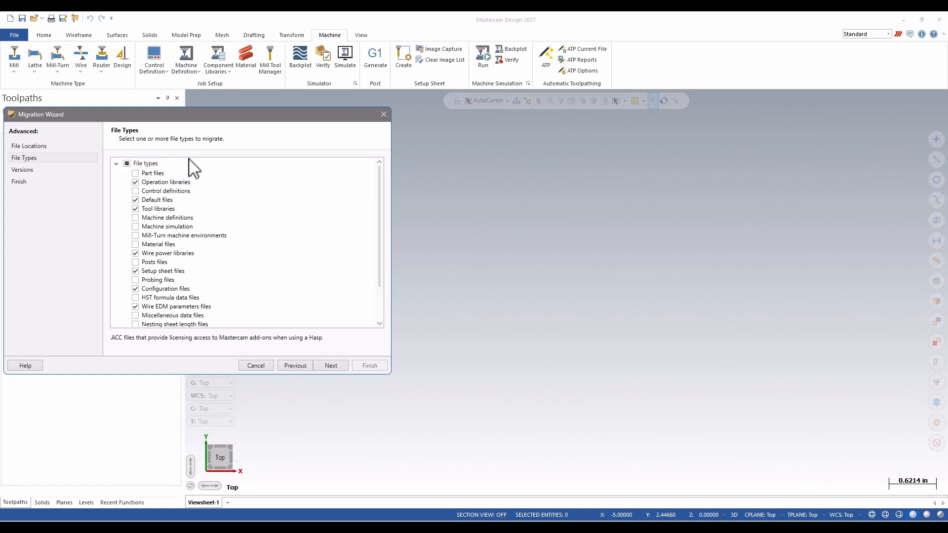
Examine the descriptions of the selected file types, from operation libraries, default files and tool libraries through to workspace files.
click(160, 183)
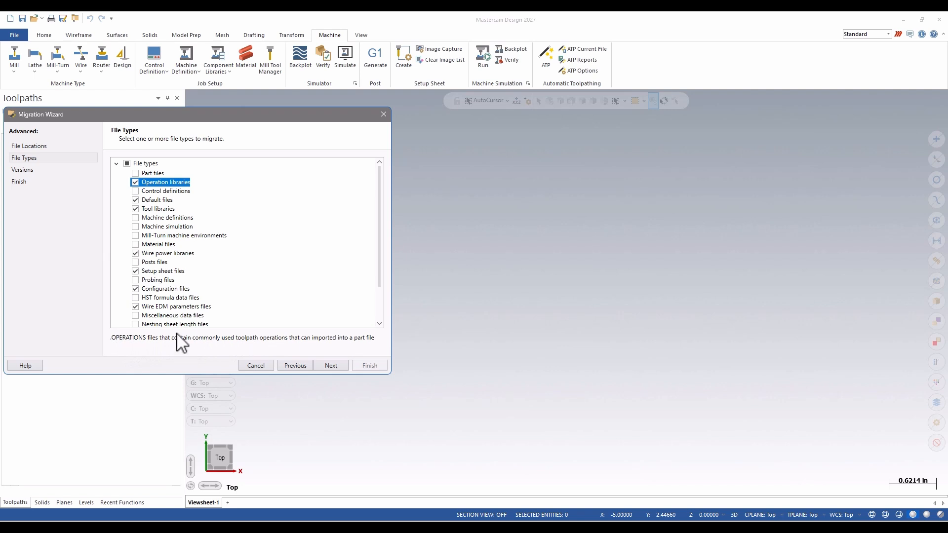
click(157, 200)
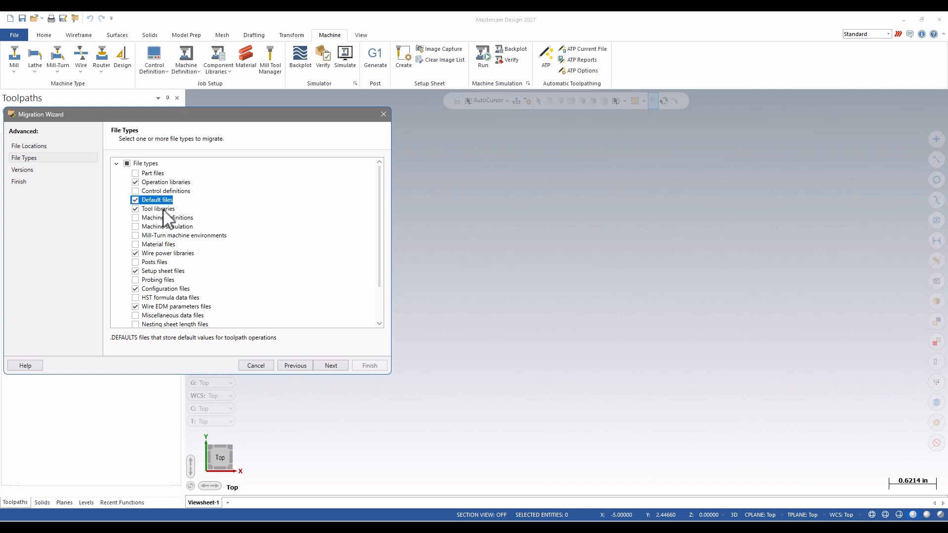
click(161, 209)
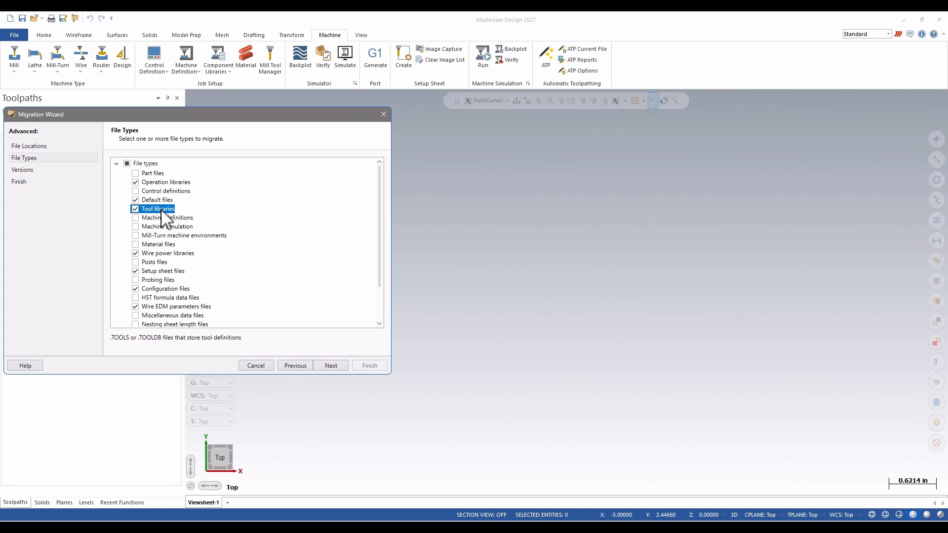
click(173, 253)
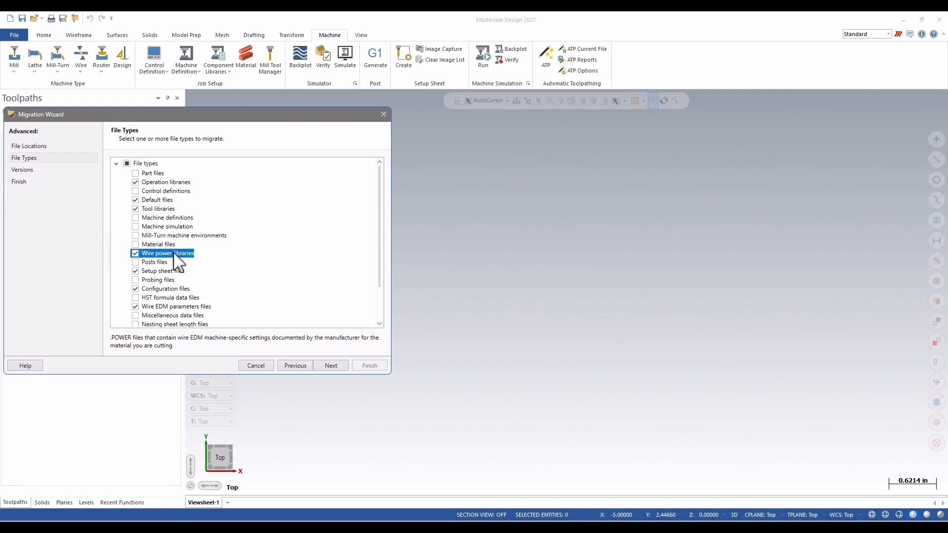
click(178, 307)
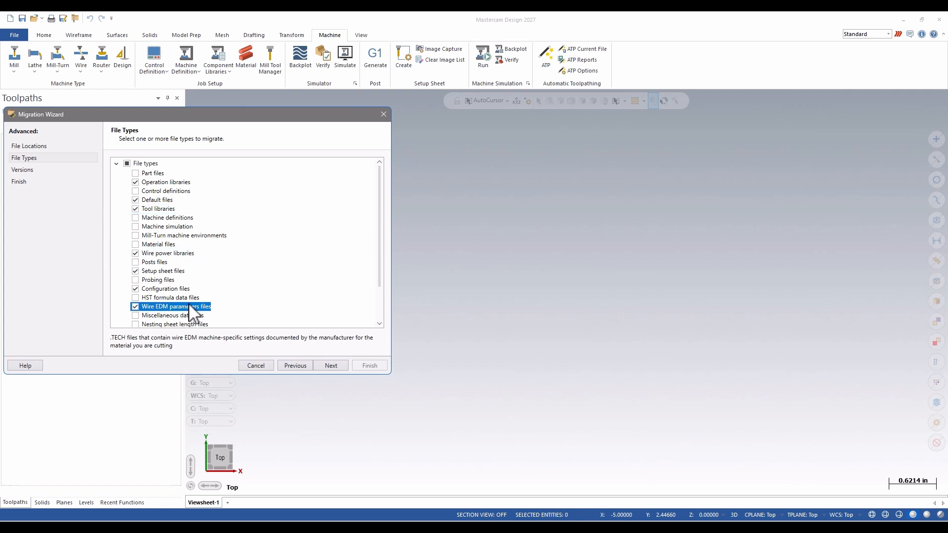
click(165, 289)
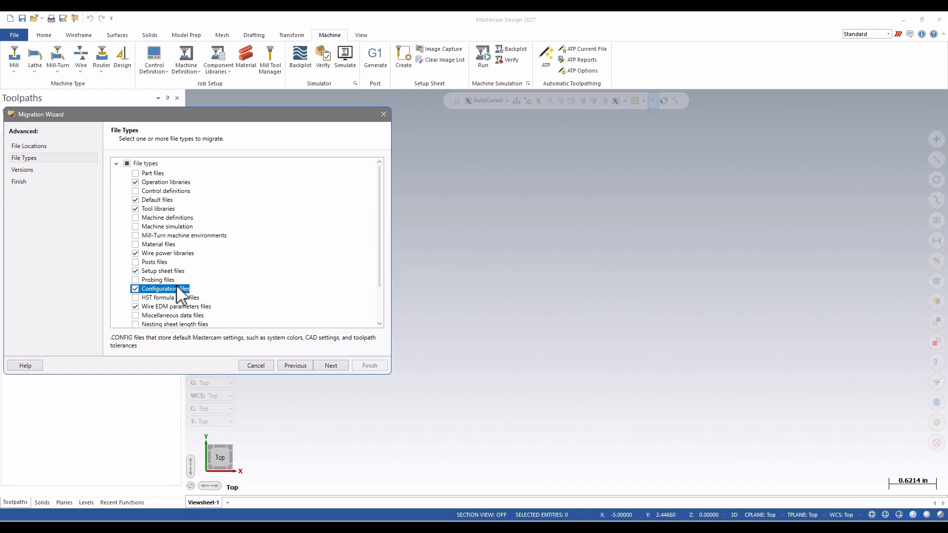
click(150, 271)
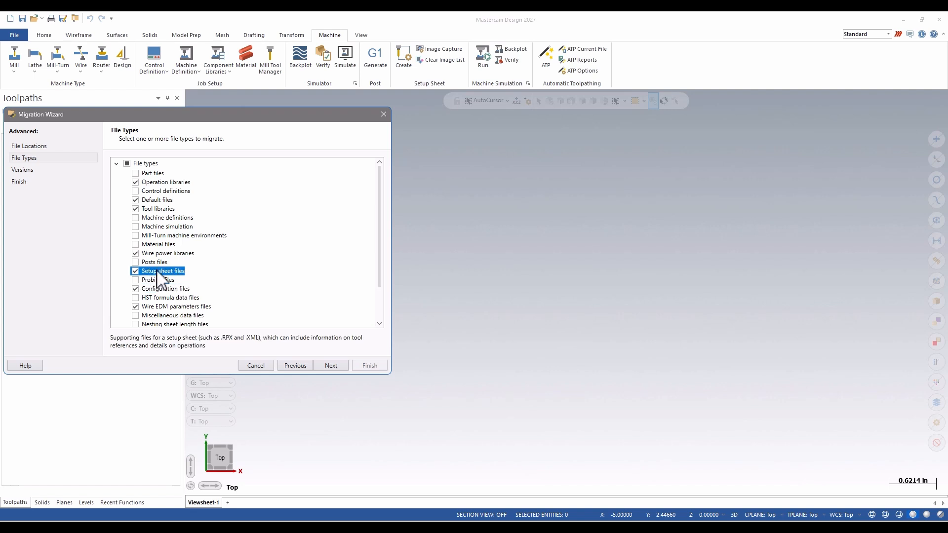
scroll(194, 290, down, 2)
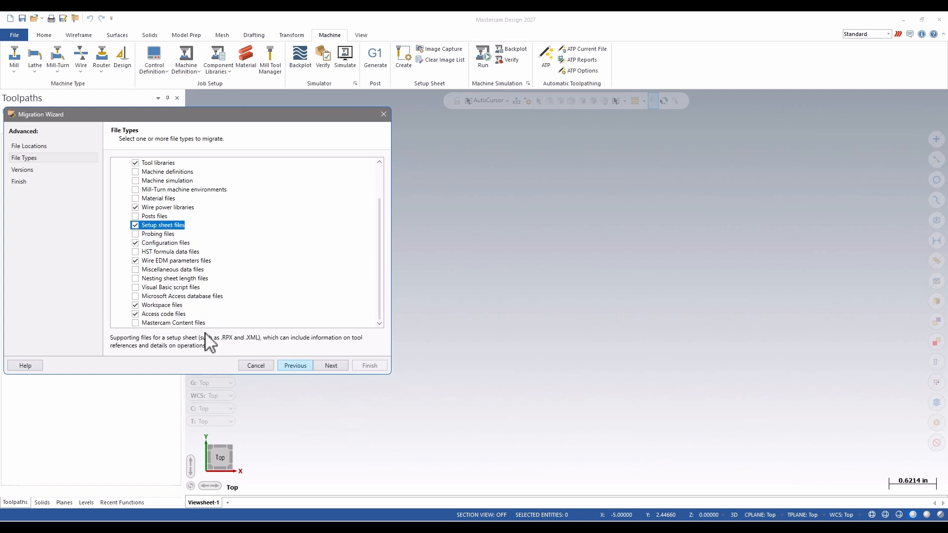
click(173, 305)
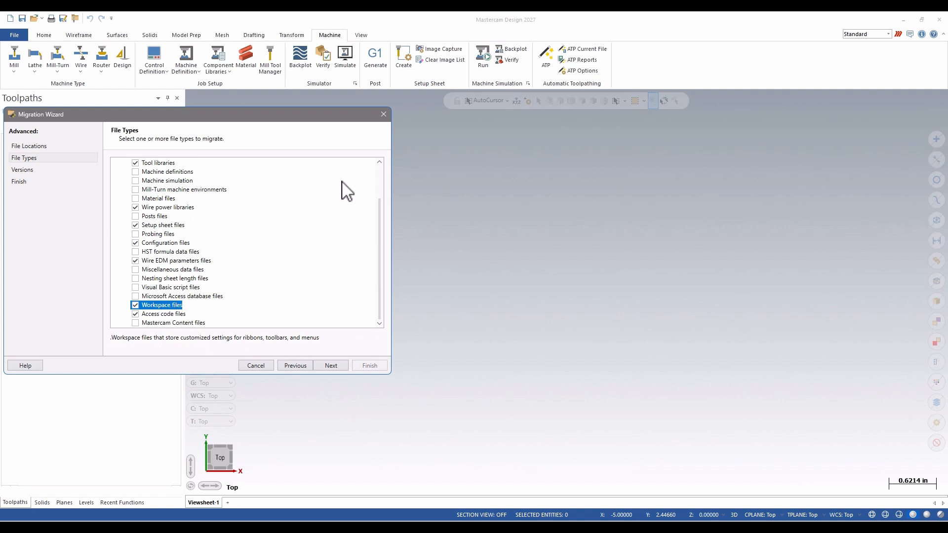
scroll(161, 303, up, 2)
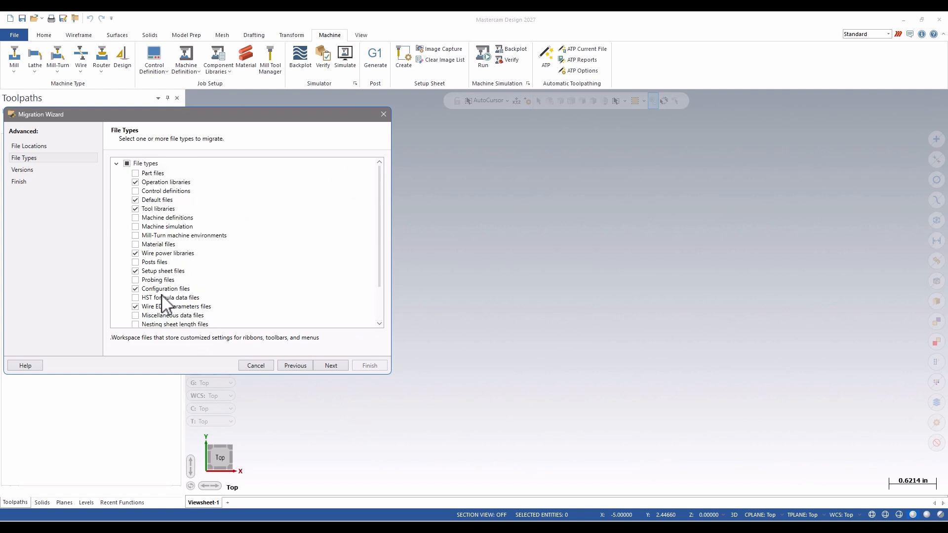
Exclude workspace and access code files from the selected file types and run the migration for Mastercam 2026 files only.
scroll(163, 292, down, 2)
click(321, 367)
click(333, 365)
click(157, 191)
click(159, 183)
click(334, 363)
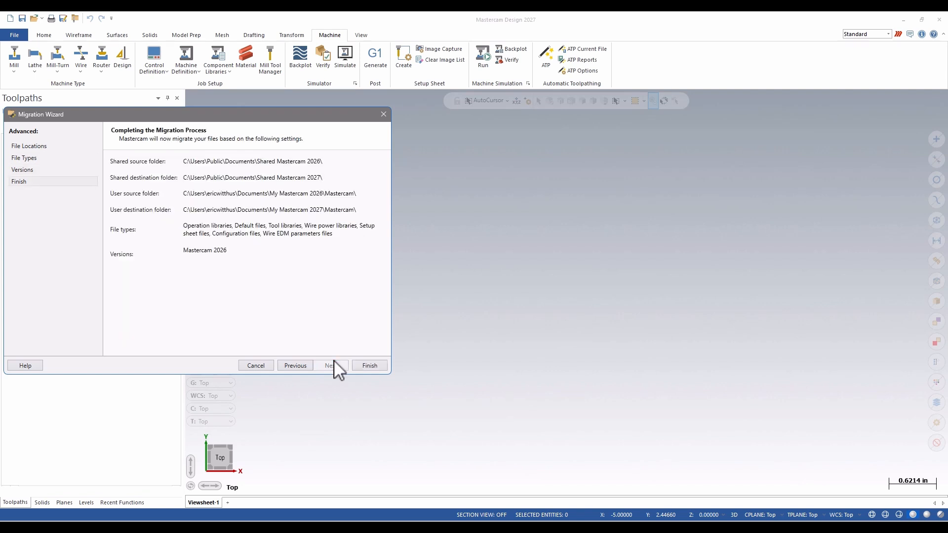
click(373, 365)
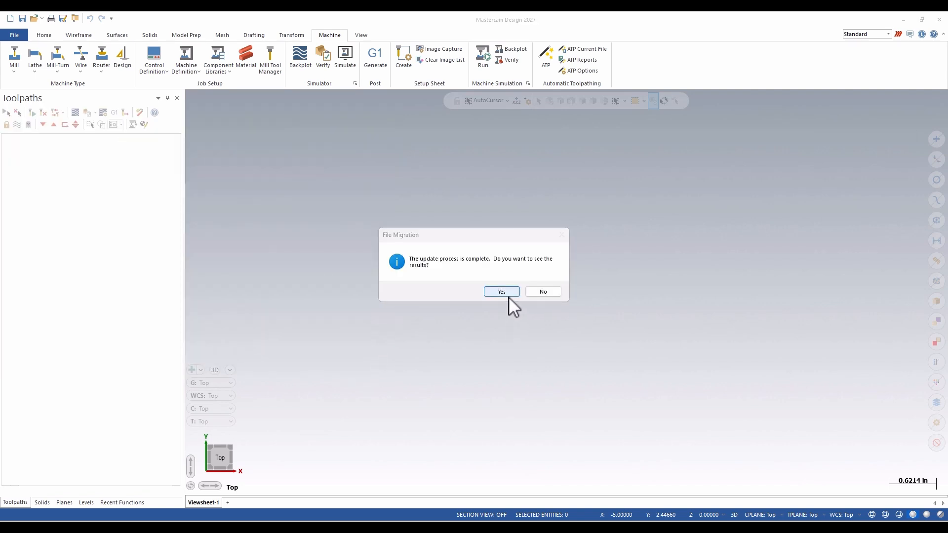
View the results of the library, default and configuration file migration and close them.
click(501, 292)
key(Escape)
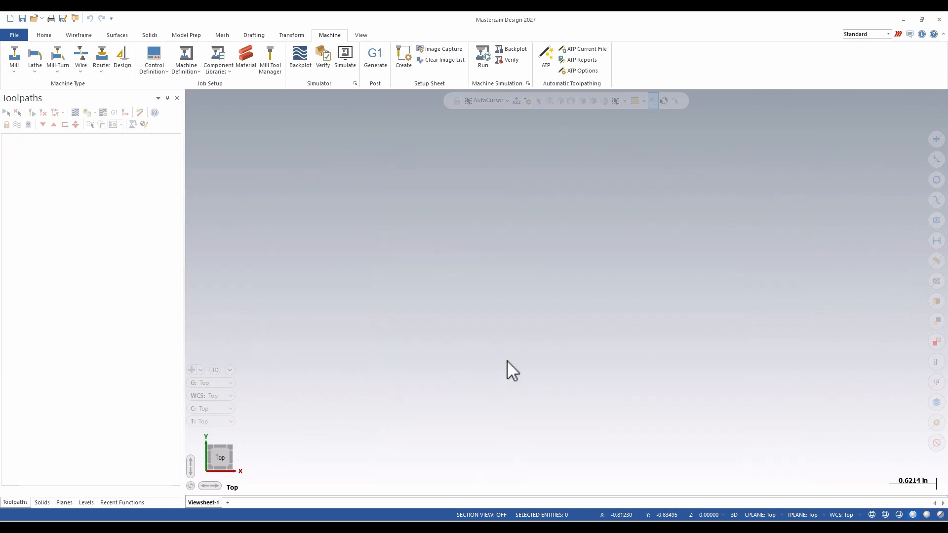
click(795, 181)
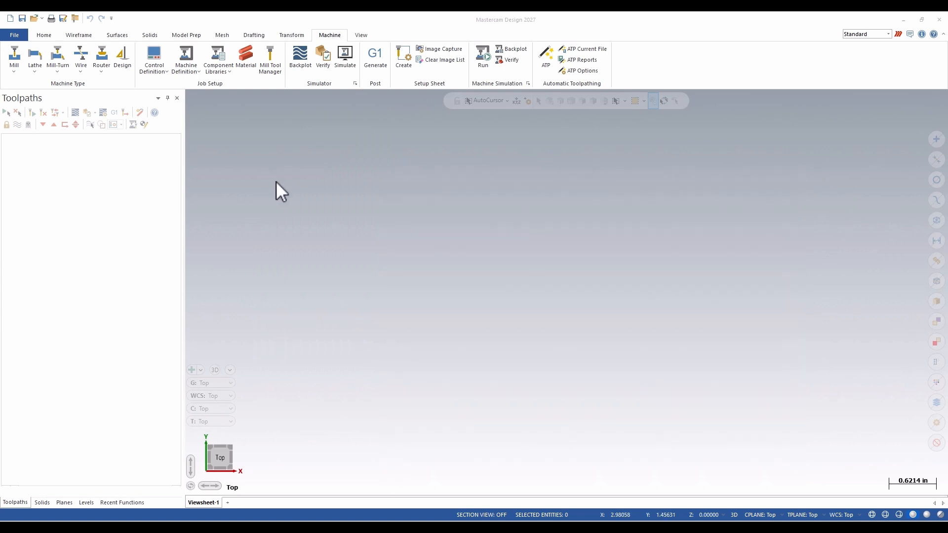